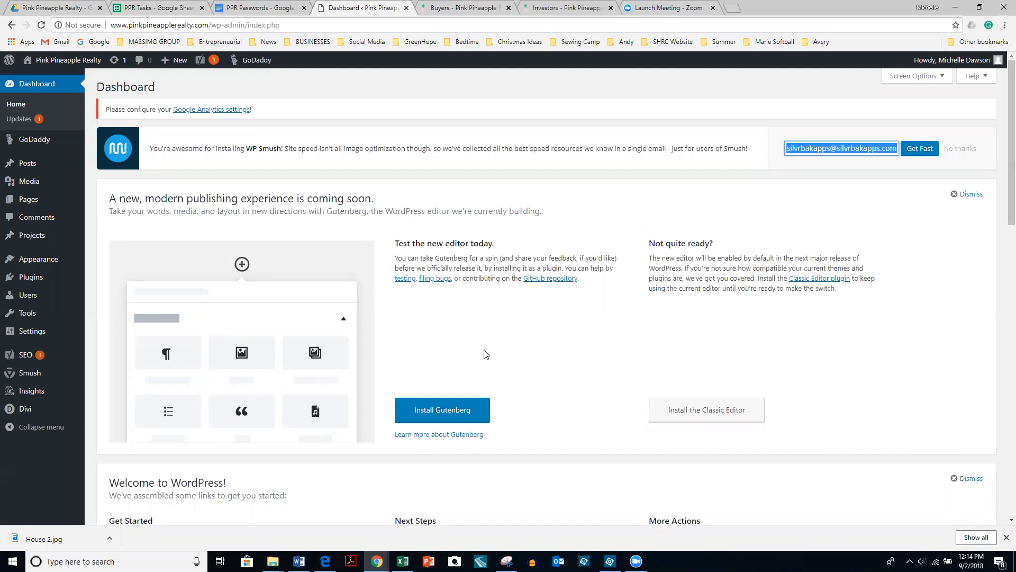
Open the Buyers page, a child of How It Works, for editing from the site's list of pages.
{"action": "mouse_move", "coordinate": [50, 198]}
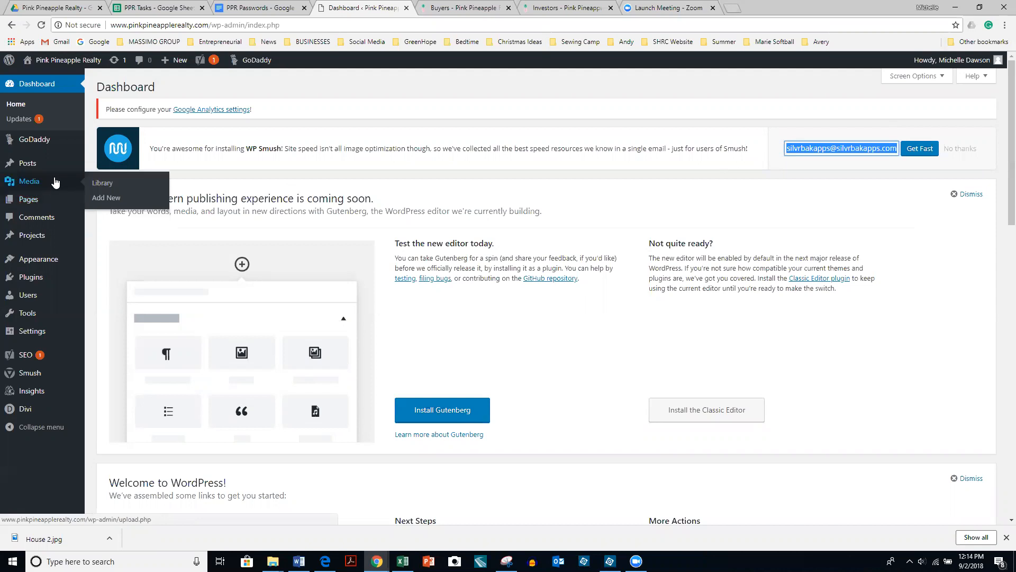
{"action": "left_click", "coordinate": [27, 203]}
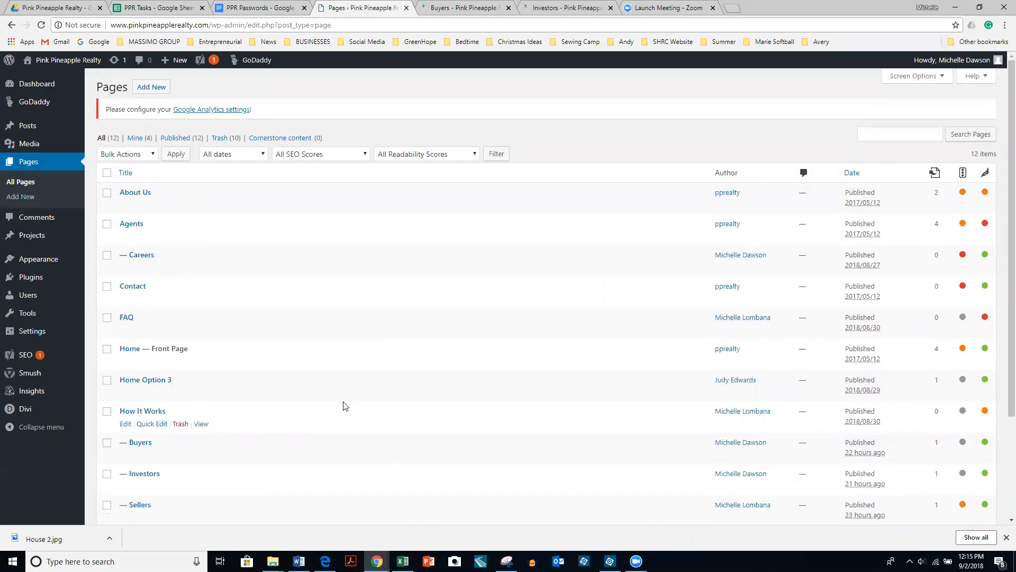
{"action": "scroll", "coordinate": [279, 336], "scroll_direction": "down", "scroll_amount": 2}
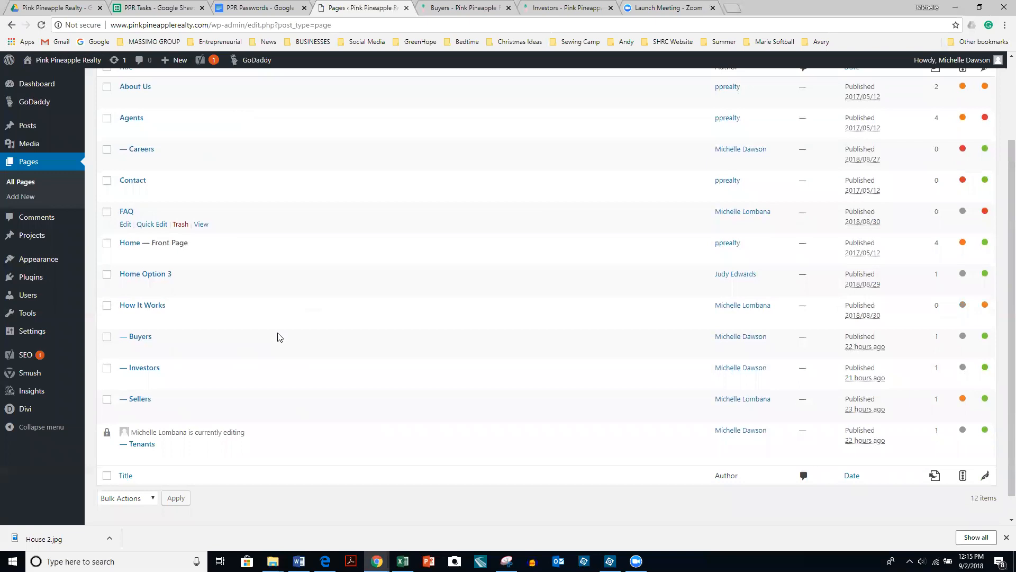
{"action": "scroll", "coordinate": [277, 336], "scroll_direction": "up", "scroll_amount": 1}
{"action": "scroll", "coordinate": [278, 336], "scroll_direction": "down", "scroll_amount": 1}
{"action": "mouse_move", "coordinate": [142, 347]}
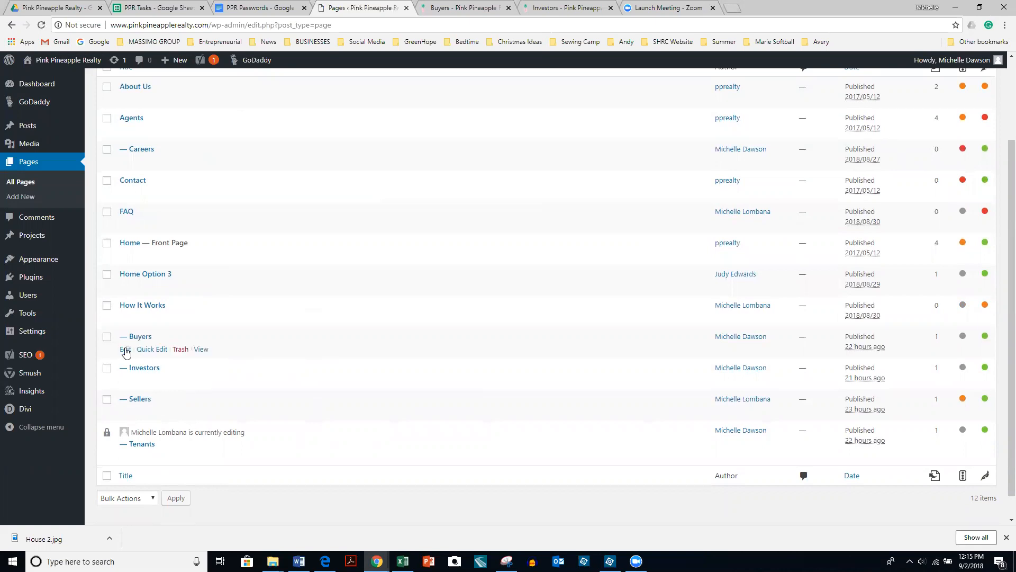
{"action": "left_click", "coordinate": [126, 350]}
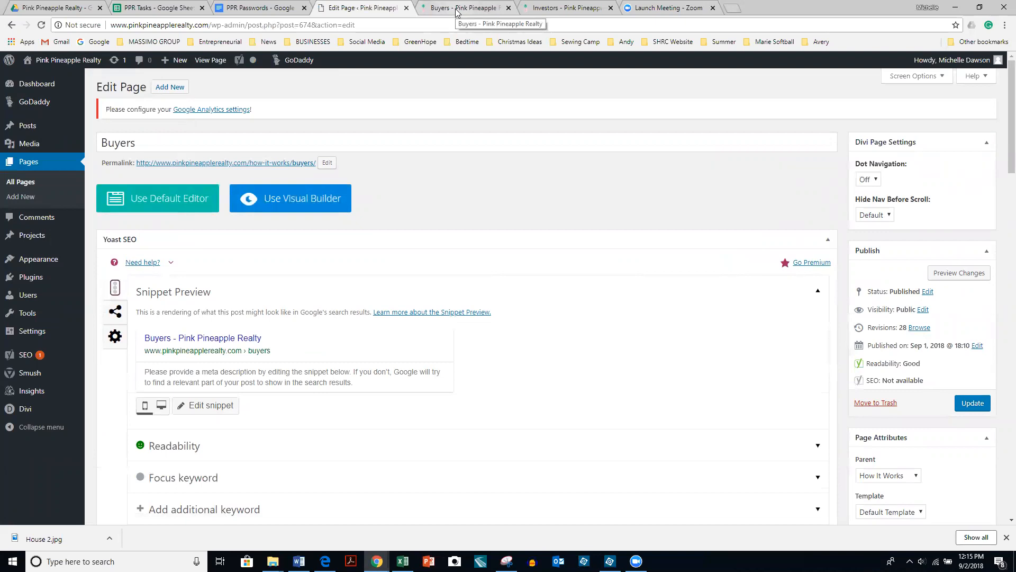
Reload the live Buyers page and compare its address with the permalink shown in the page editor.
{"action": "left_click", "coordinate": [457, 9]}
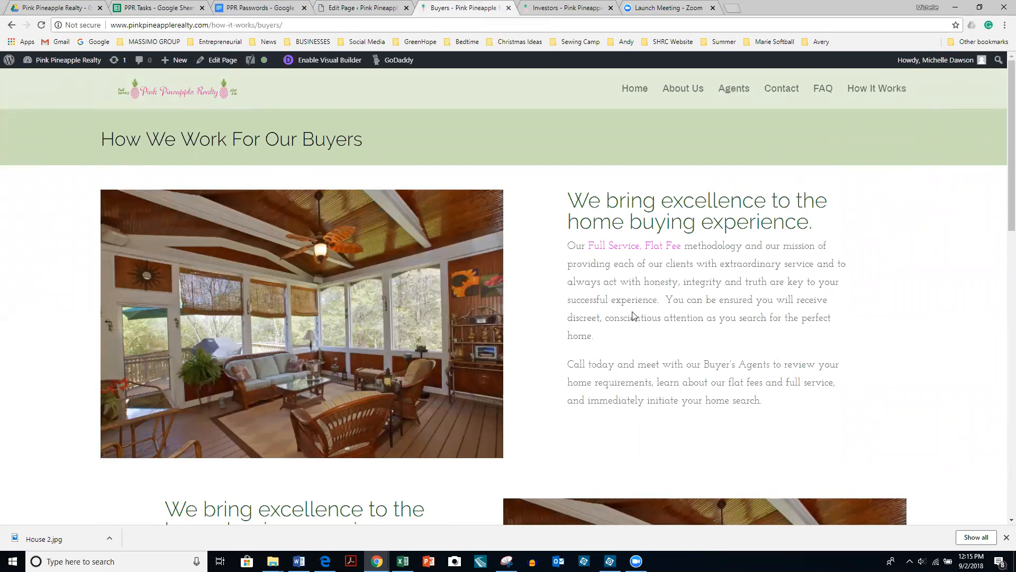
{"action": "left_click", "coordinate": [41, 25]}
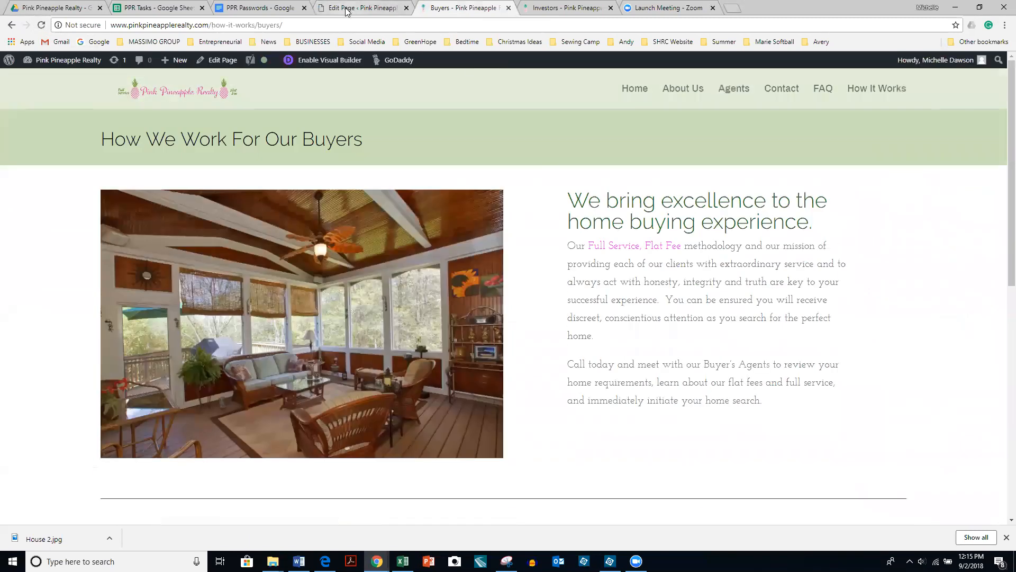
{"action": "left_click", "coordinate": [346, 10]}
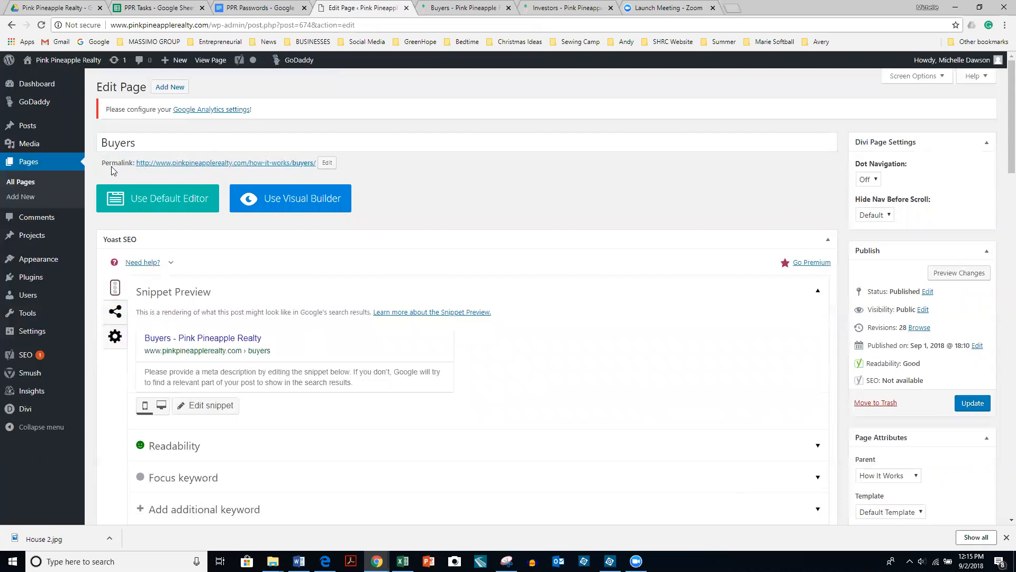
{"action": "left_click_drag", "start_coordinate": [135, 162], "coordinate": [317, 162]}
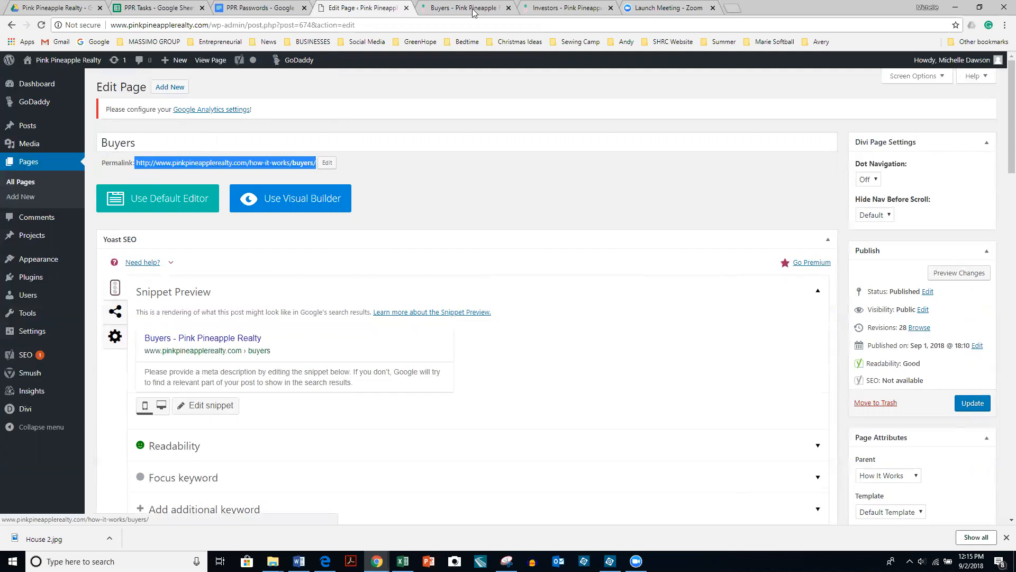
{"action": "left_click", "coordinate": [430, 227]}
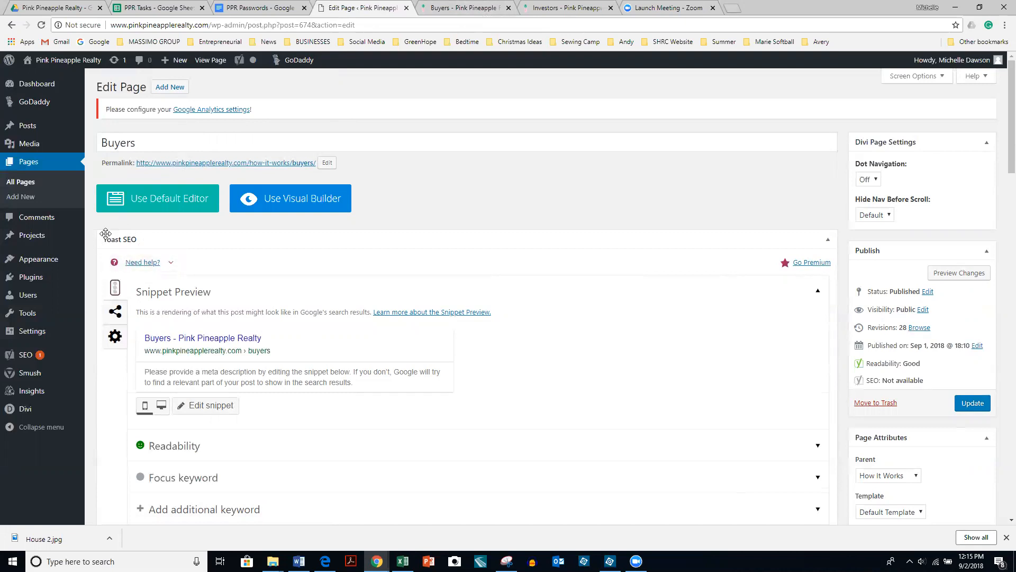
Compare the Divi Builder modules of the Buyers page with the matching heading, image, text and flat fee chart on the live page.
{"action": "scroll", "coordinate": [178, 243], "scroll_direction": "down", "scroll_amount": 2}
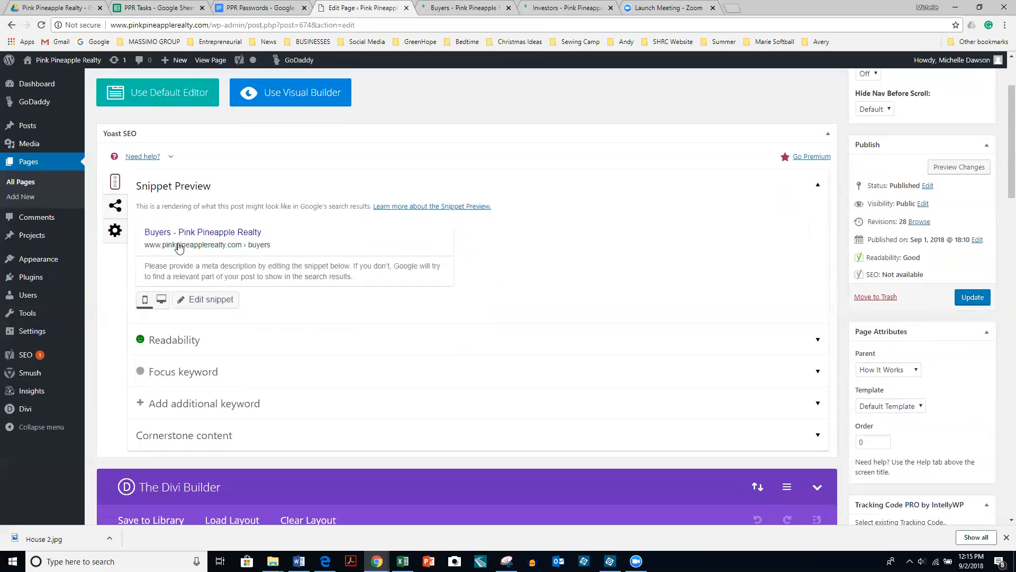
{"action": "scroll", "coordinate": [178, 243], "scroll_direction": "down", "scroll_amount": 5}
{"action": "scroll", "coordinate": [179, 247], "scroll_direction": "down", "scroll_amount": 2}
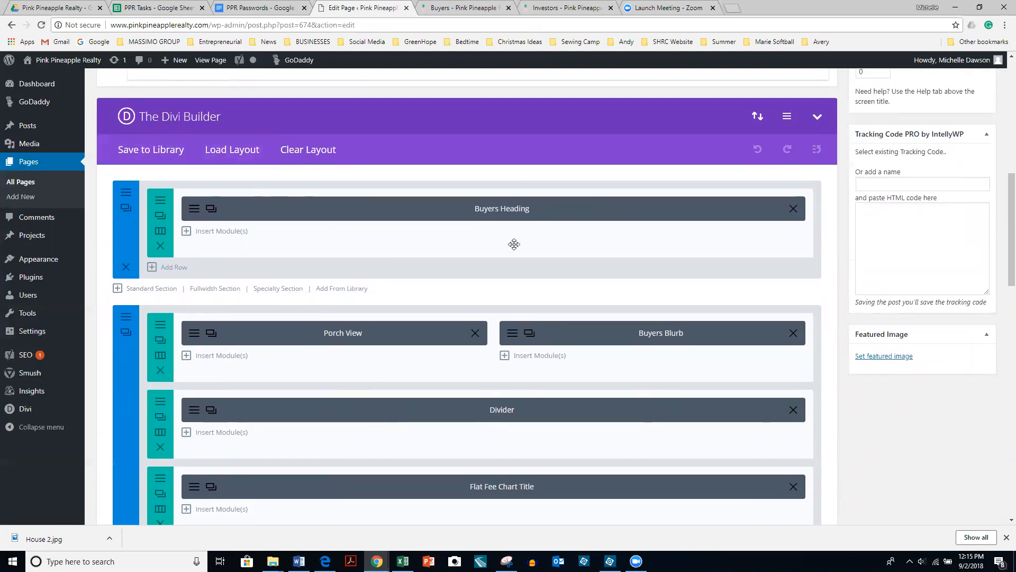
{"action": "left_click", "coordinate": [458, 10]}
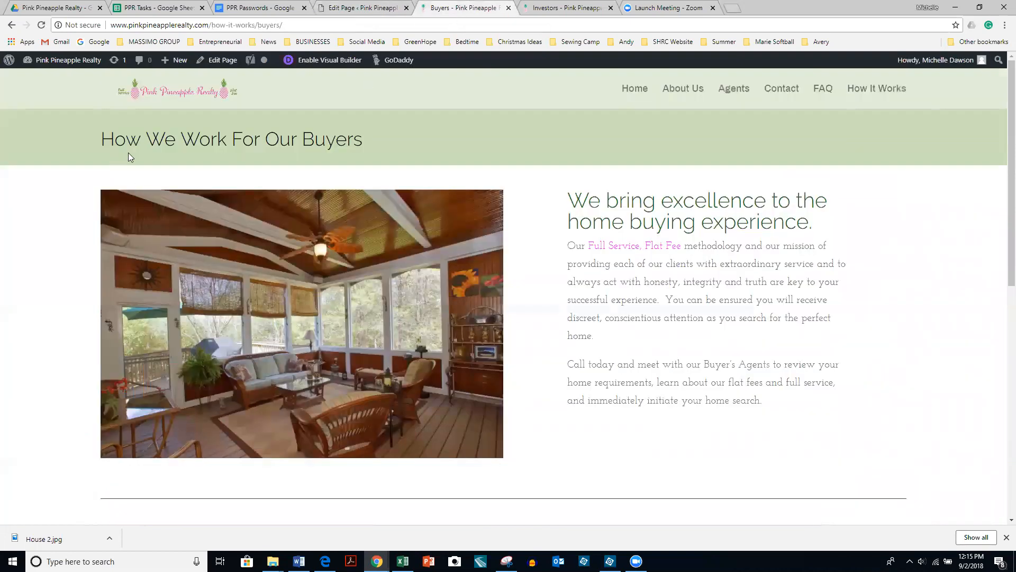
{"action": "left_click", "coordinate": [364, 8]}
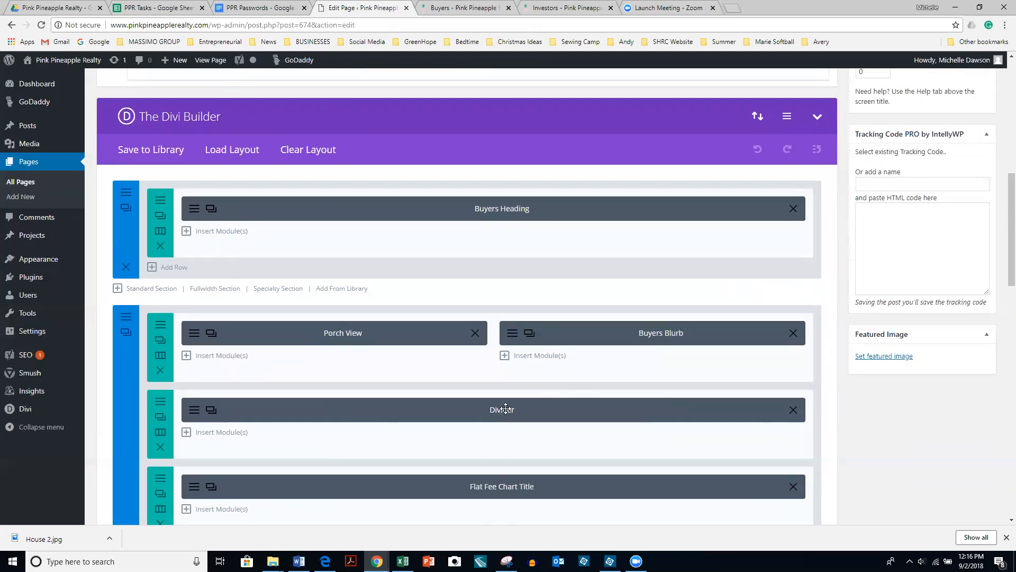
{"action": "scroll", "coordinate": [474, 501], "scroll_direction": "down", "scroll_amount": 2}
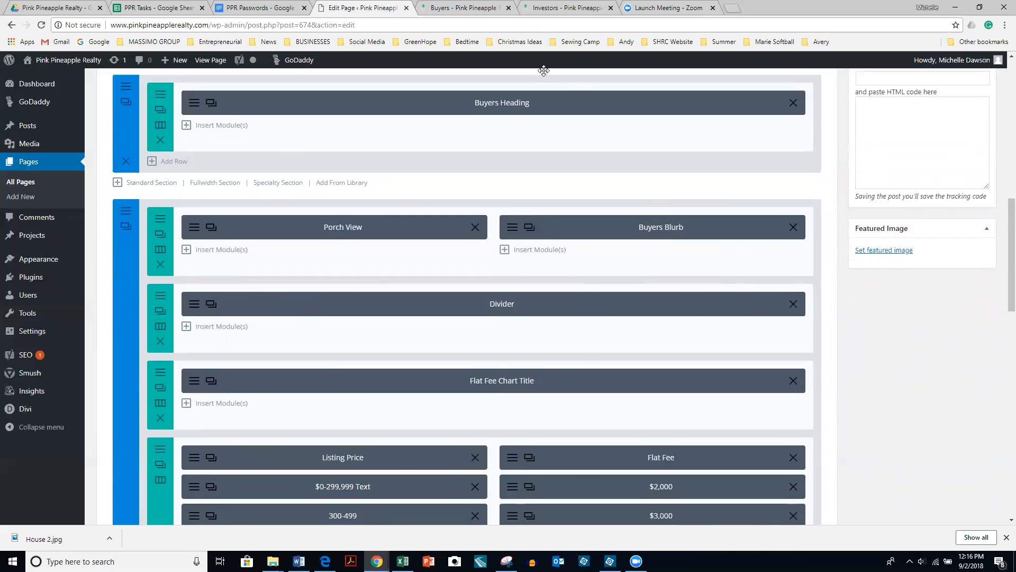
{"action": "left_click", "coordinate": [455, 10]}
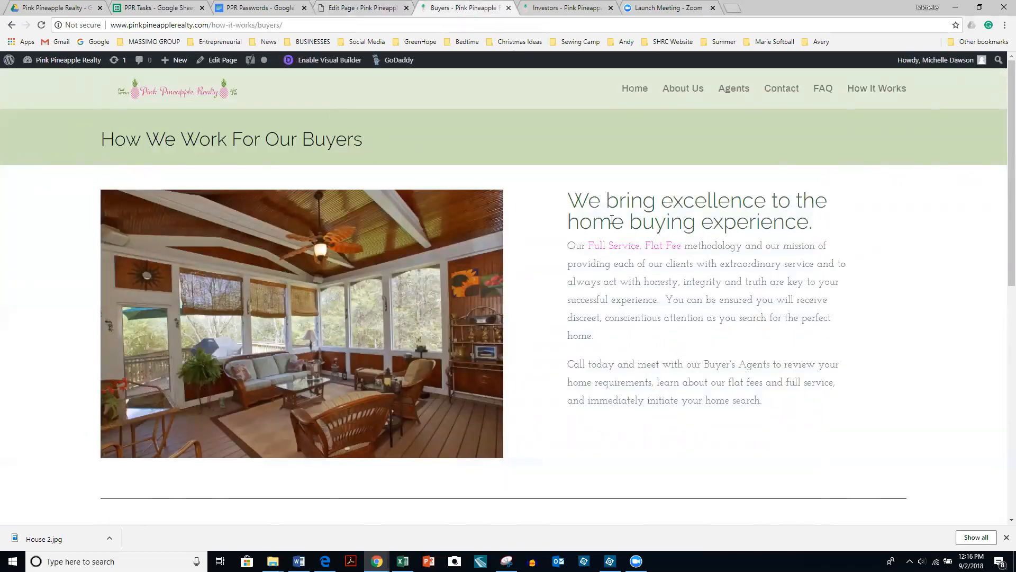
{"action": "scroll", "coordinate": [343, 313], "scroll_direction": "down", "scroll_amount": 5}
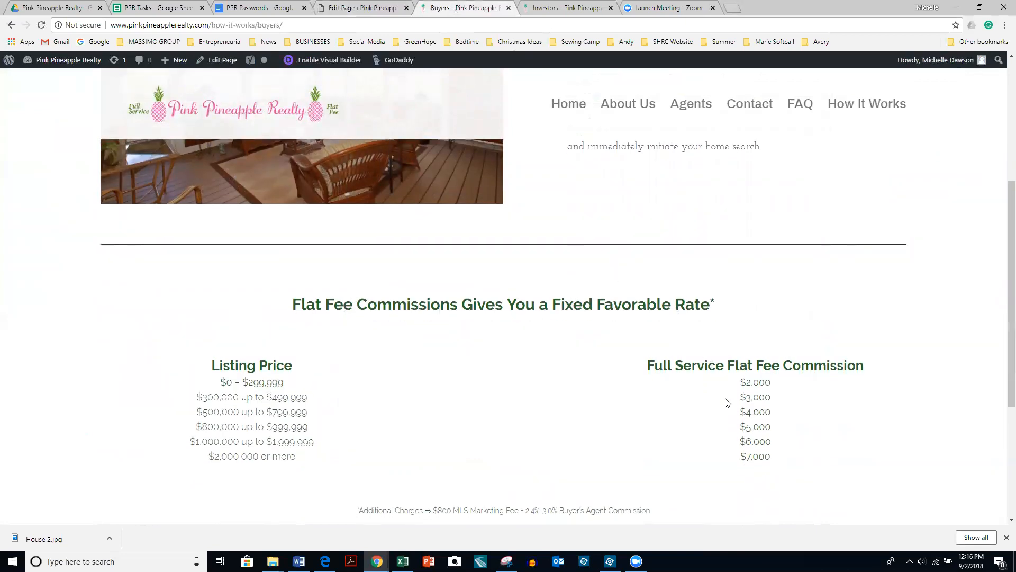
Change the Buyers Heading module's text to "How We Work For Our Turtles", save the module and update the page.
{"action": "left_click", "coordinate": [354, 10]}
{"action": "scroll", "coordinate": [389, 180], "scroll_direction": "up", "scroll_amount": 3}
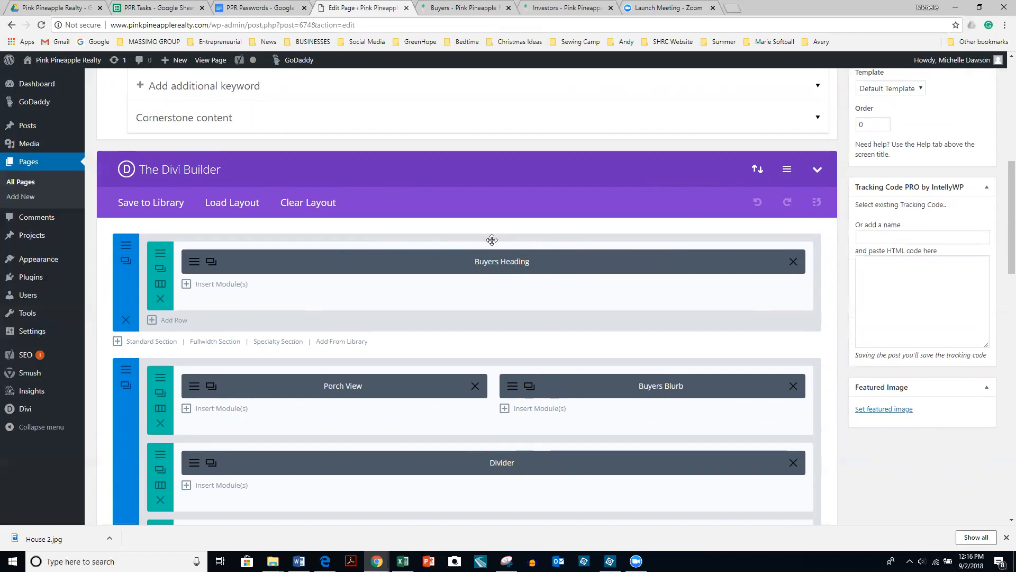
{"action": "left_click", "coordinate": [193, 261]}
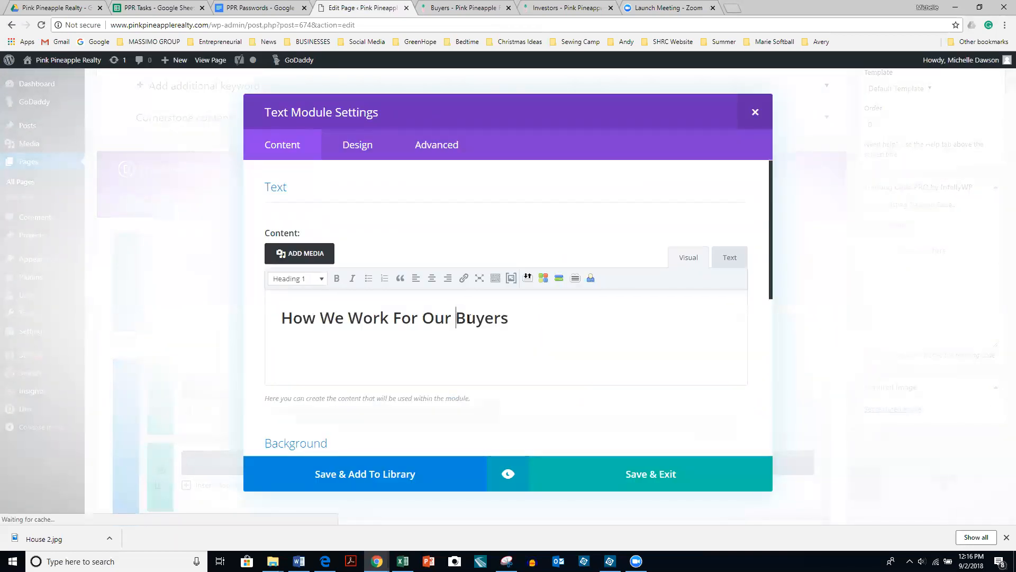
{"action": "left_click_drag", "start_coordinate": [459, 322], "coordinate": [525, 317]}
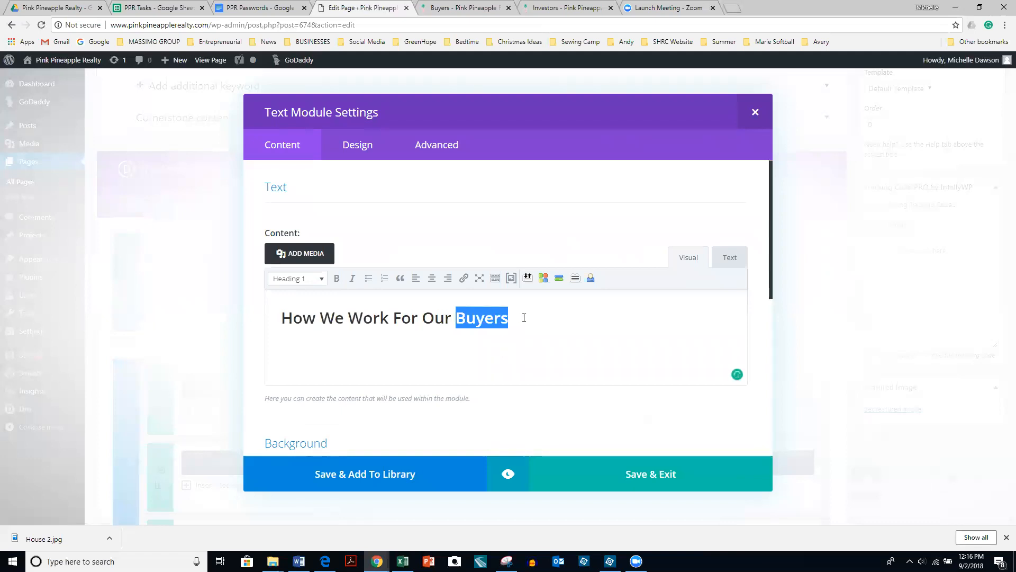
{"action": "type", "text": "Tur"}
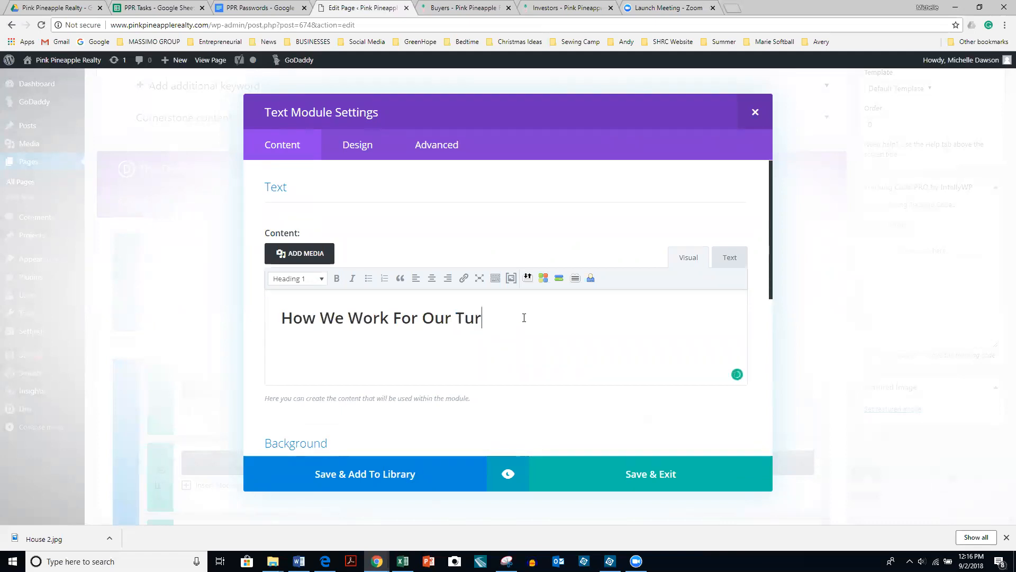
{"action": "type", "text": "tles"}
{"action": "left_click", "coordinate": [644, 475]}
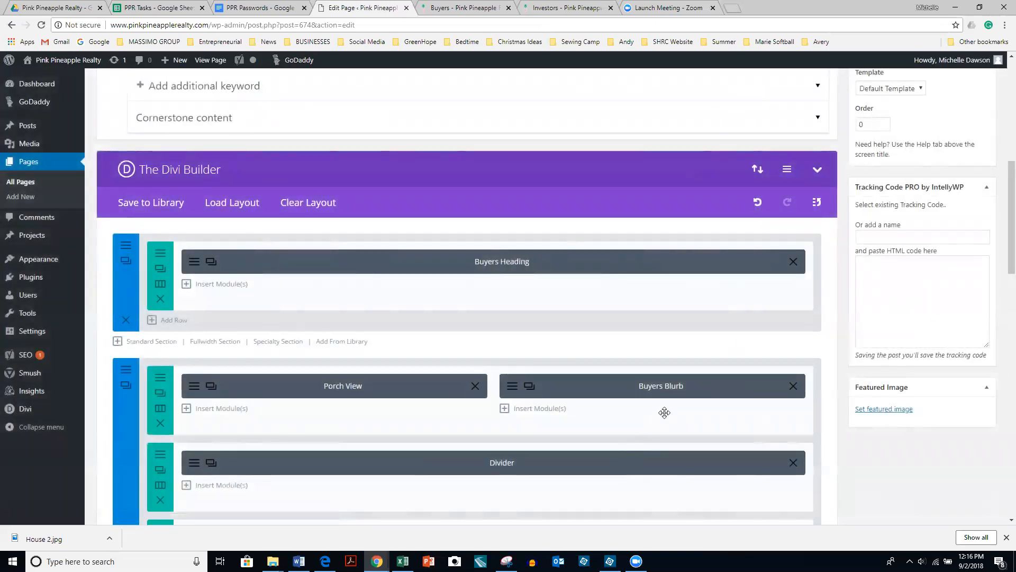
{"action": "scroll", "coordinate": [664, 412], "scroll_direction": "up", "scroll_amount": 4}
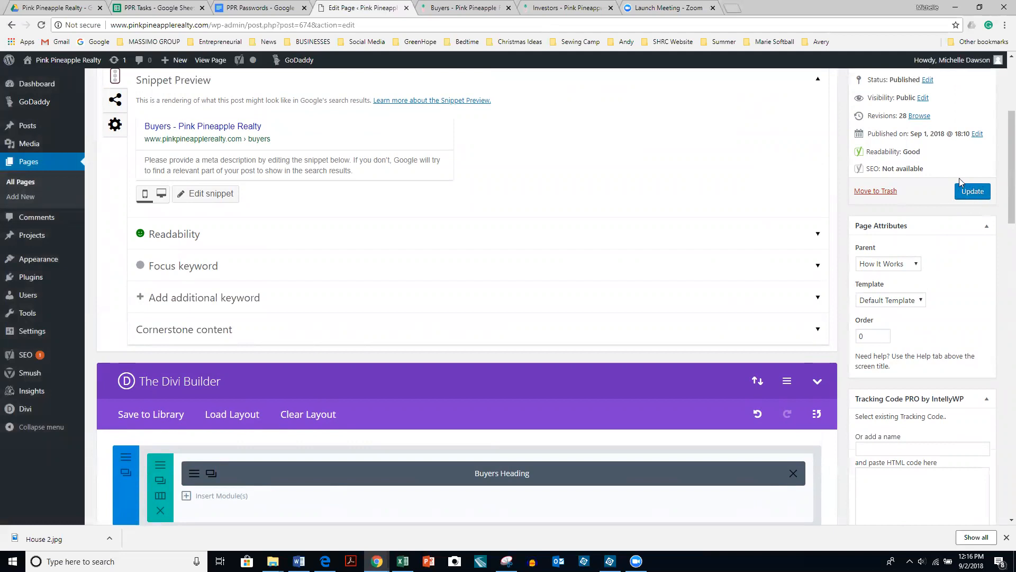
{"action": "left_click", "coordinate": [980, 194]}
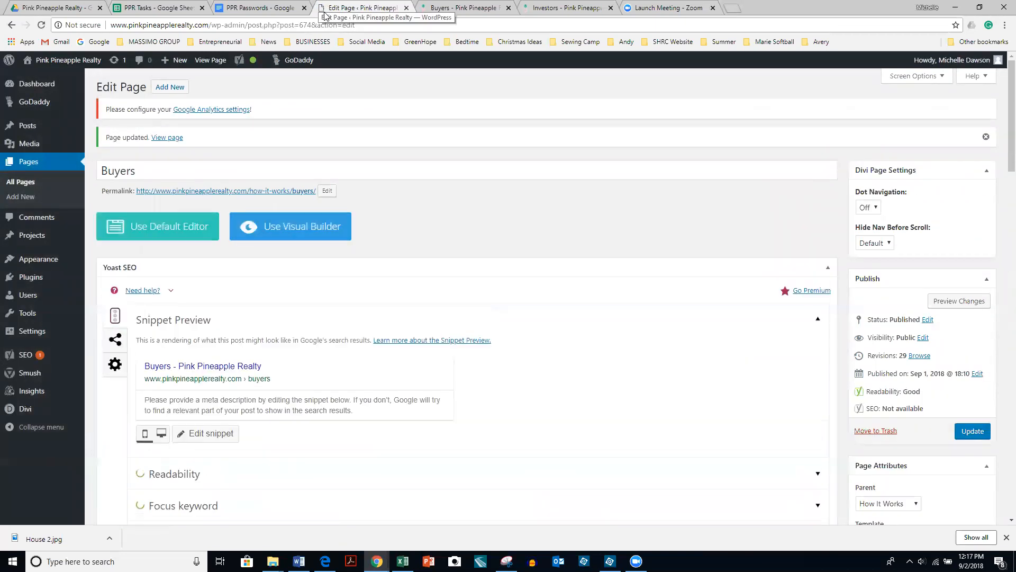
Reload the live Buyers page to check its heading.
{"action": "left_click", "coordinate": [456, 8]}
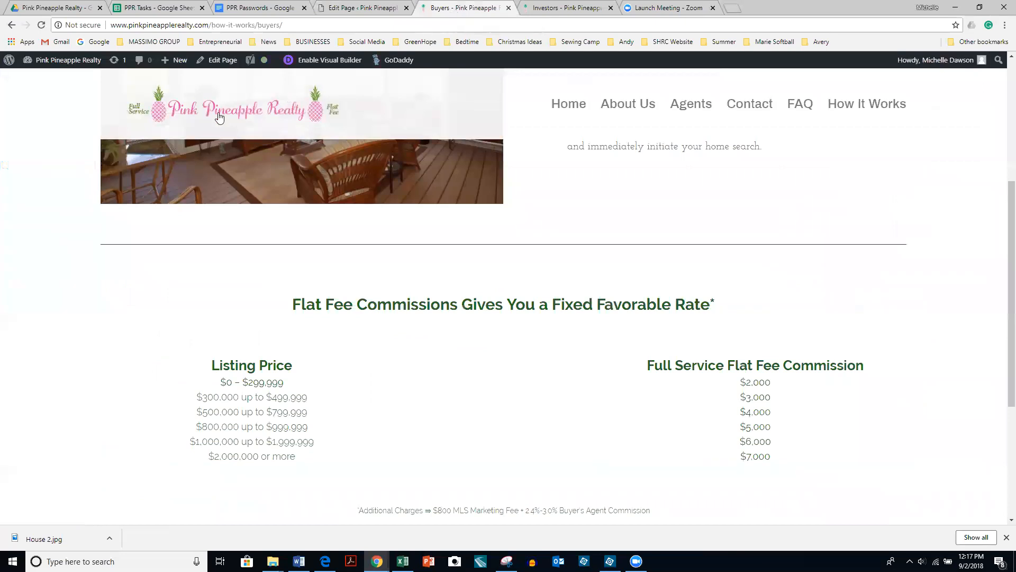
{"action": "scroll", "coordinate": [251, 158], "scroll_direction": "up", "scroll_amount": 5}
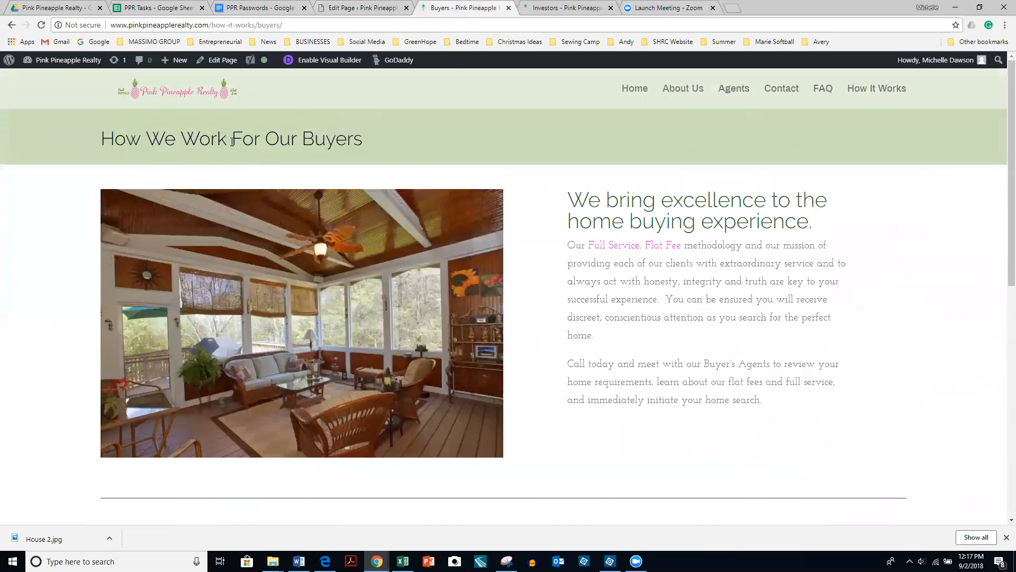
{"action": "left_click", "coordinate": [43, 27]}
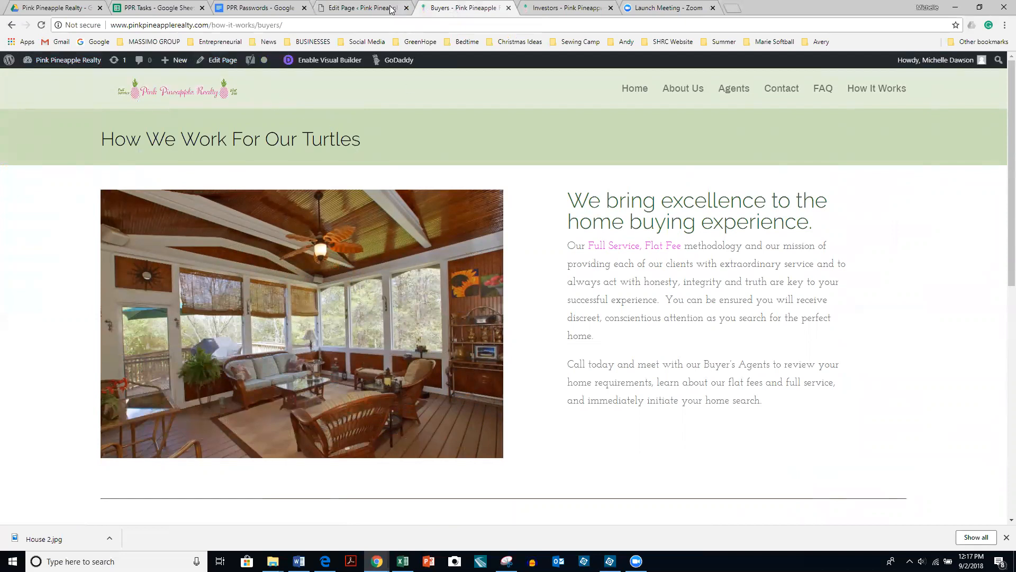
Restore the Buyers Heading module's text to "How We Work For Our Buyers", save the module and update the page.
{"action": "left_click", "coordinate": [364, 8]}
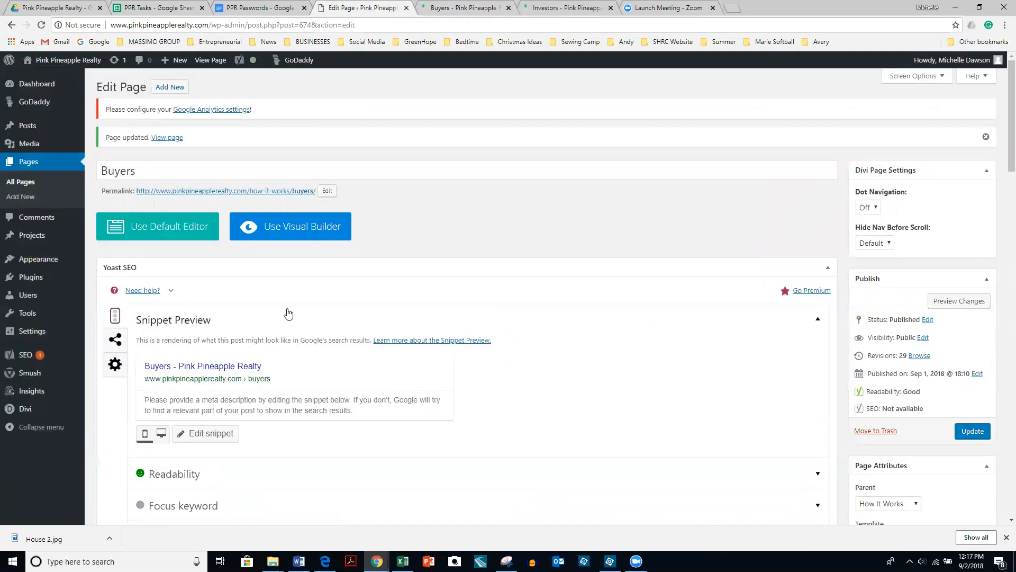
{"action": "scroll", "coordinate": [288, 313], "scroll_direction": "down", "scroll_amount": 8}
{"action": "scroll", "coordinate": [191, 209], "scroll_direction": "down", "scroll_amount": 2}
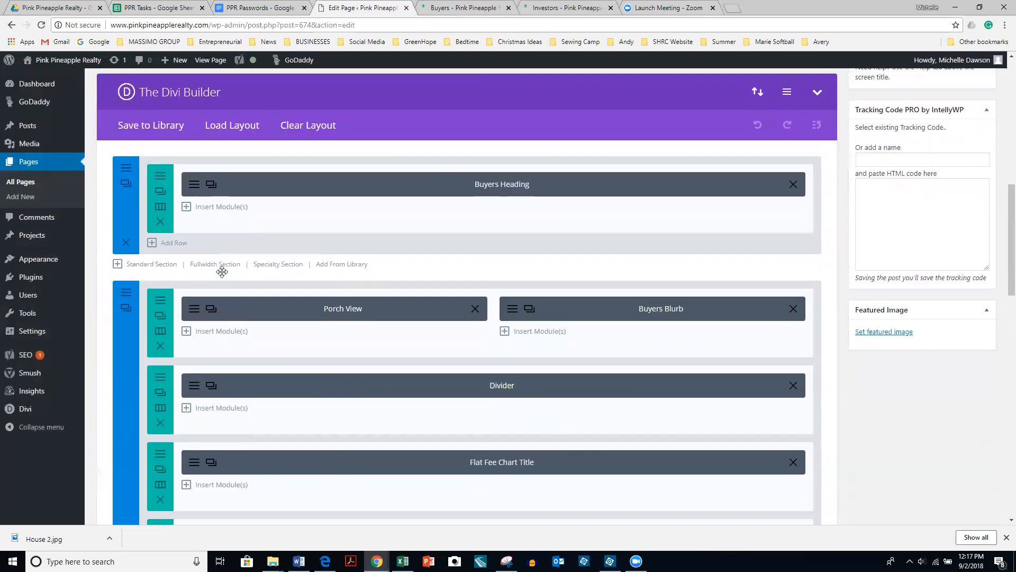
{"action": "left_click", "coordinate": [195, 188]}
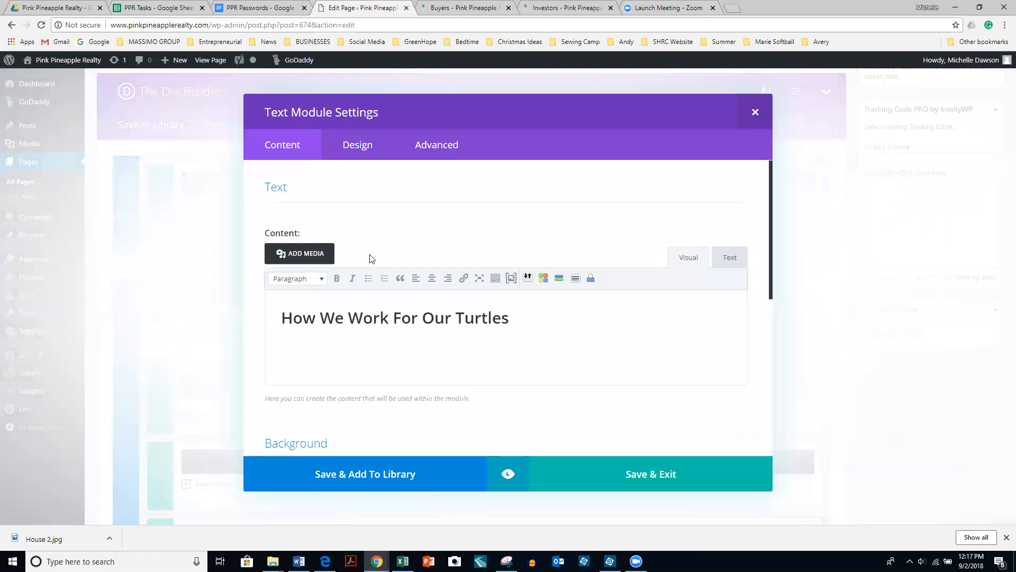
{"action": "double_click", "coordinate": [459, 320]}
{"action": "type", "text": "Bu"}
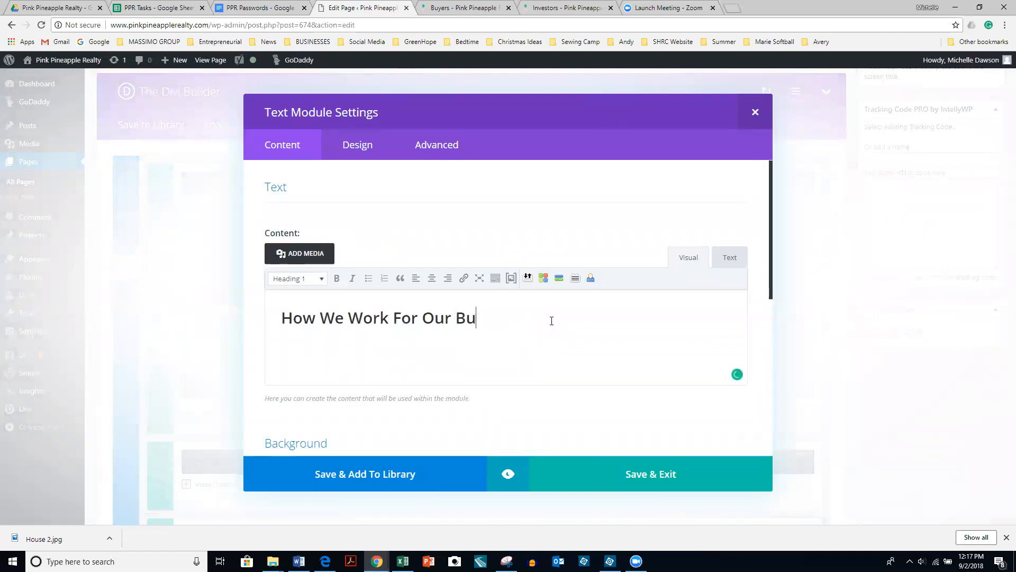
{"action": "type", "text": "yers"}
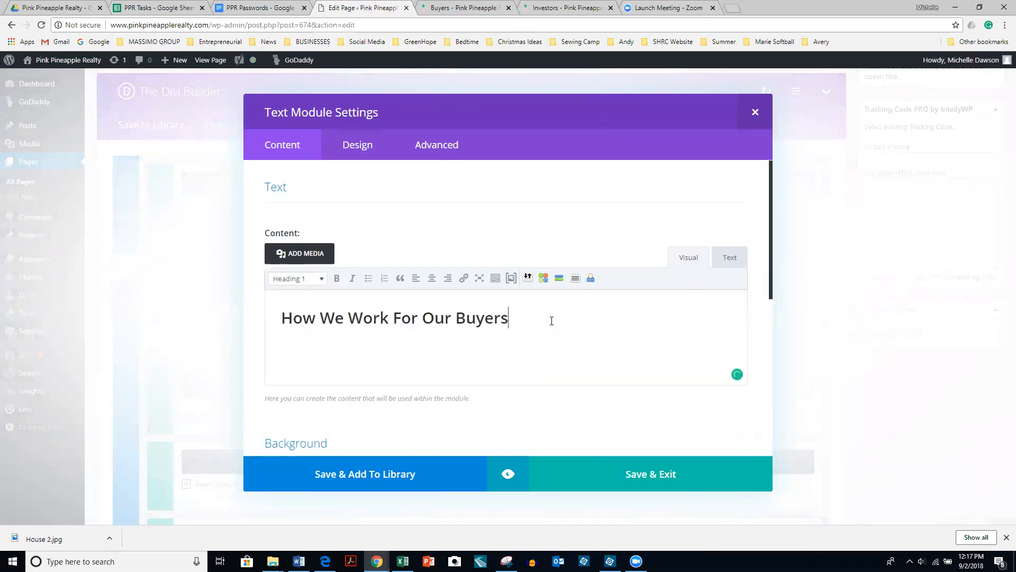
{"action": "left_click", "coordinate": [655, 475]}
{"action": "scroll", "coordinate": [638, 475], "scroll_direction": "up", "scroll_amount": 6}
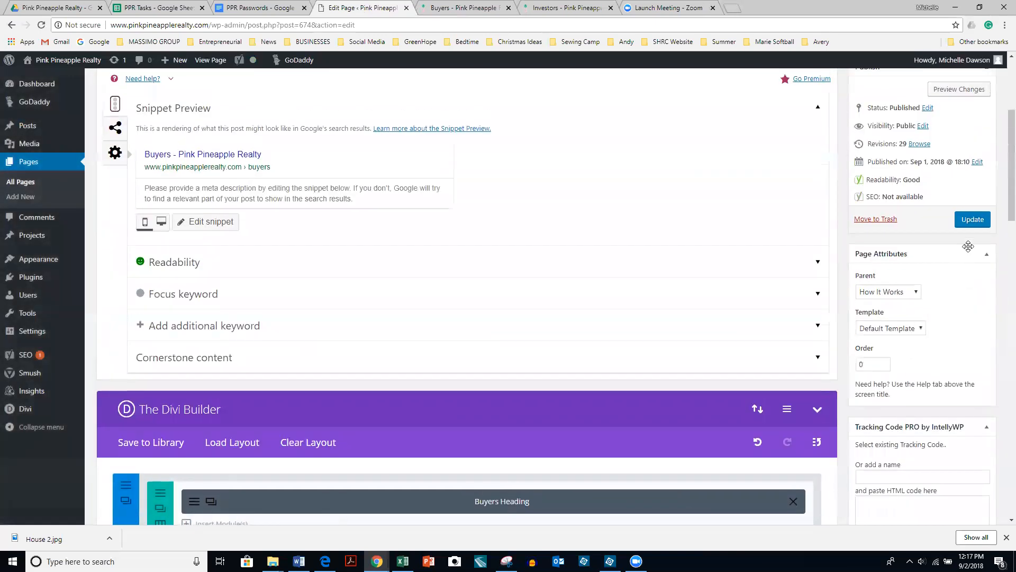
{"action": "left_click", "coordinate": [972, 220]}
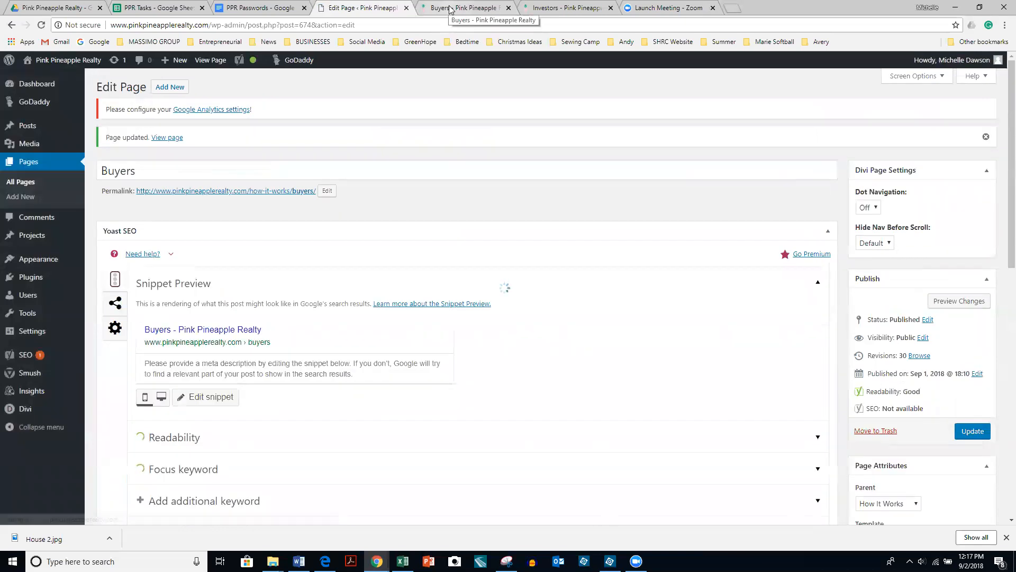
Reload the live Buyers page to check that its heading is restored.
{"action": "left_click", "coordinate": [450, 10]}
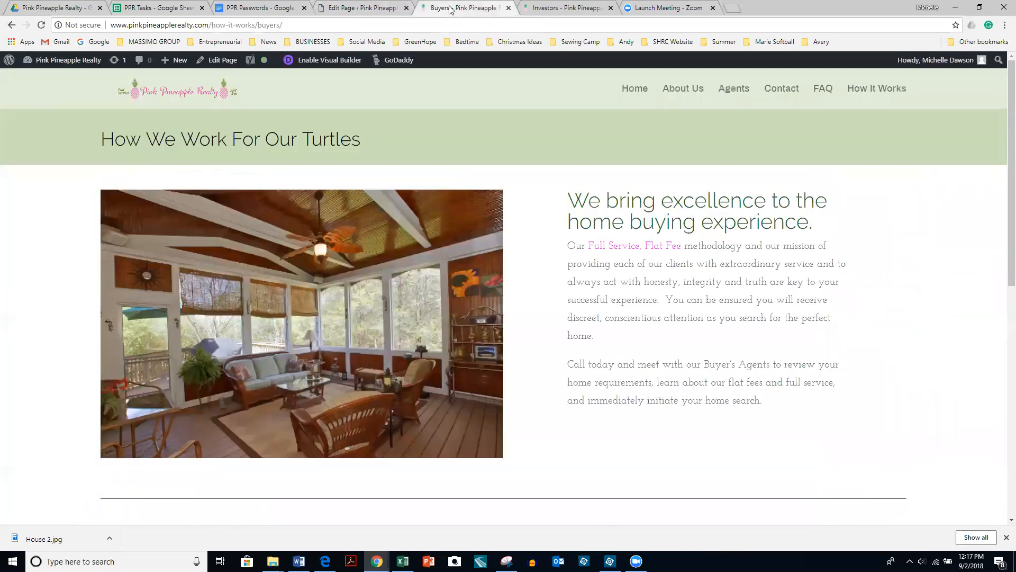
{"action": "left_click", "coordinate": [41, 24]}
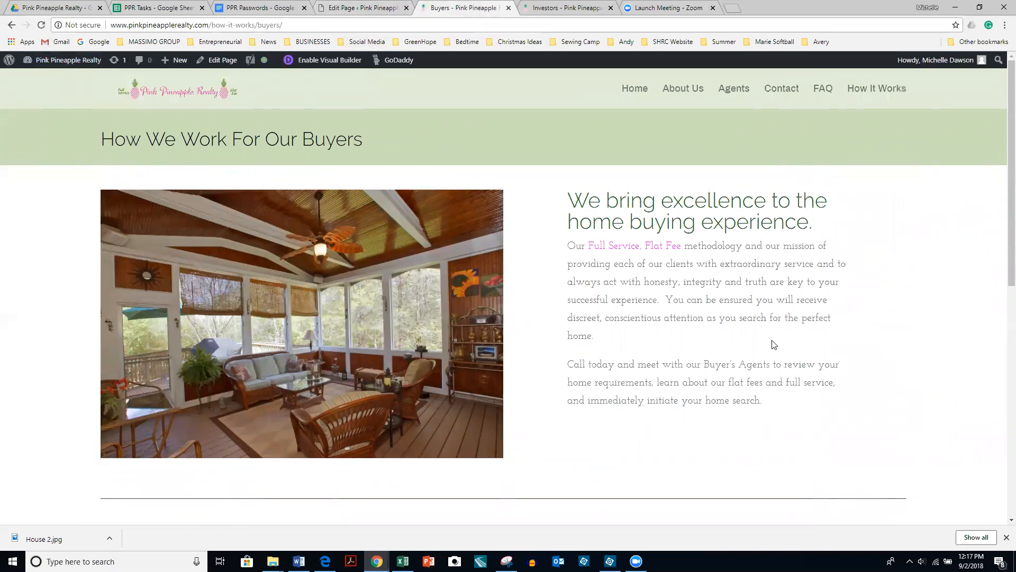
Review the title and content text in the Buyers Blurb module's settings, and save and exit the module without changes.
{"action": "left_click", "coordinate": [350, 10]}
{"action": "scroll", "coordinate": [398, 278], "scroll_direction": "down", "scroll_amount": 1}
{"action": "scroll", "coordinate": [398, 278], "scroll_direction": "down", "scroll_amount": 7}
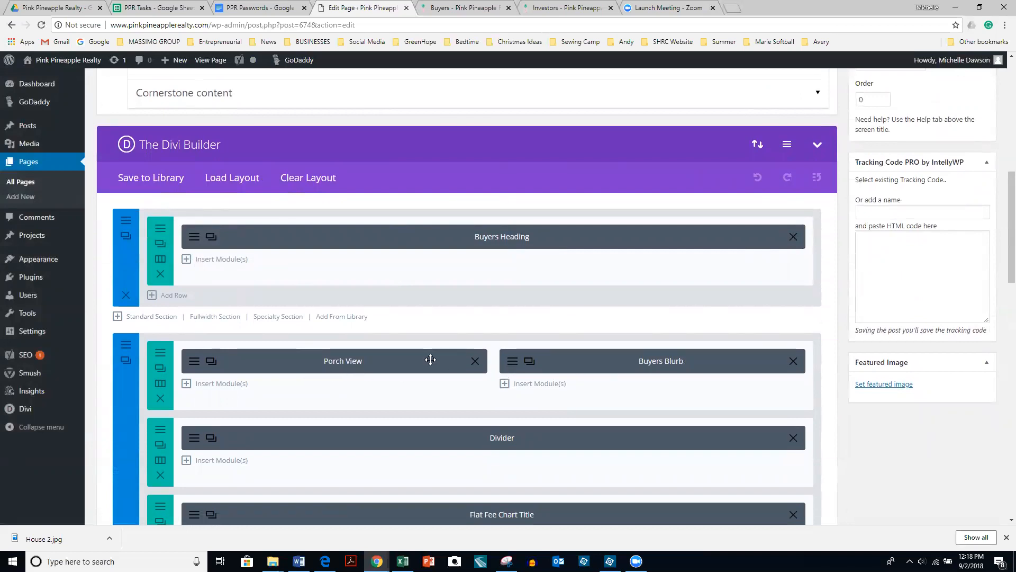
{"action": "left_click", "coordinate": [511, 362]}
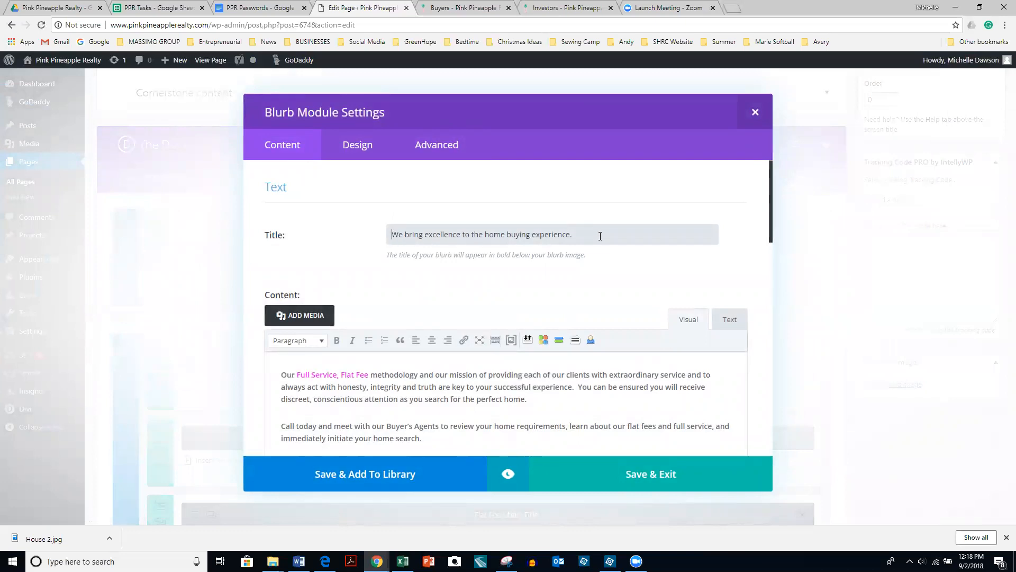
{"action": "scroll", "coordinate": [600, 236], "scroll_direction": "down", "scroll_amount": 3}
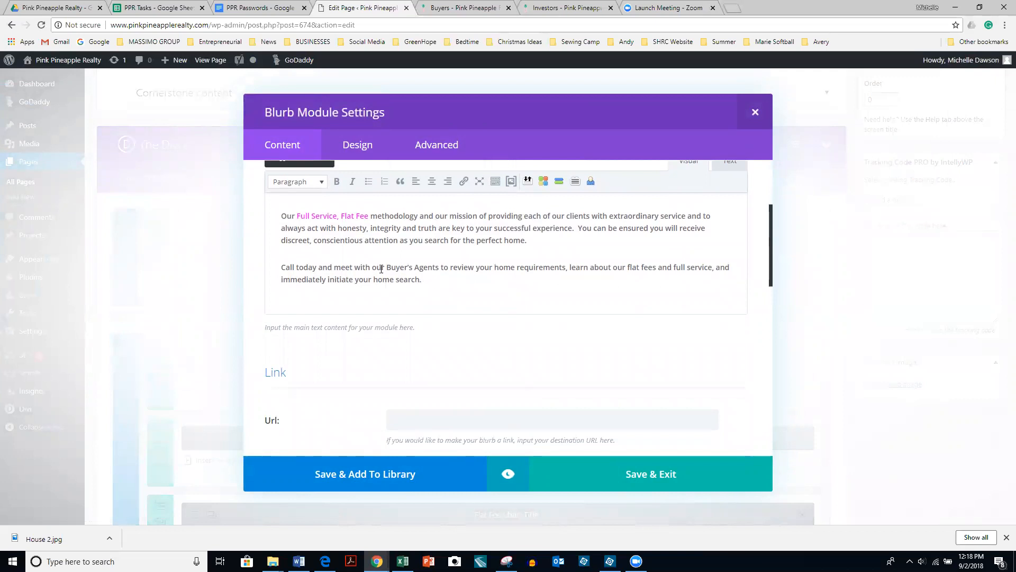
{"action": "scroll", "coordinate": [378, 273], "scroll_direction": "down", "scroll_amount": 1}
{"action": "scroll", "coordinate": [375, 276], "scroll_direction": "up", "scroll_amount": 4}
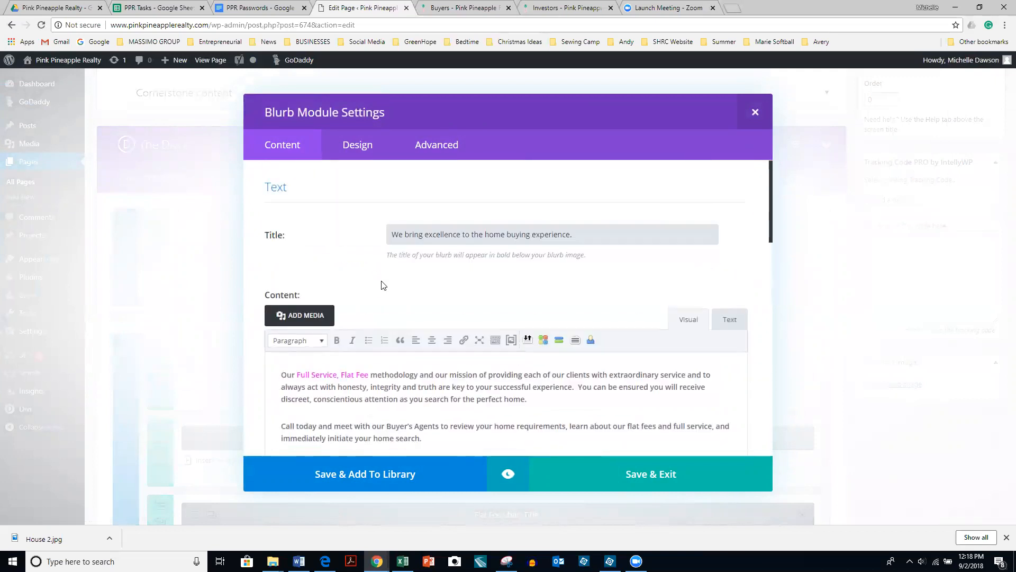
{"action": "left_click", "coordinate": [630, 470]}
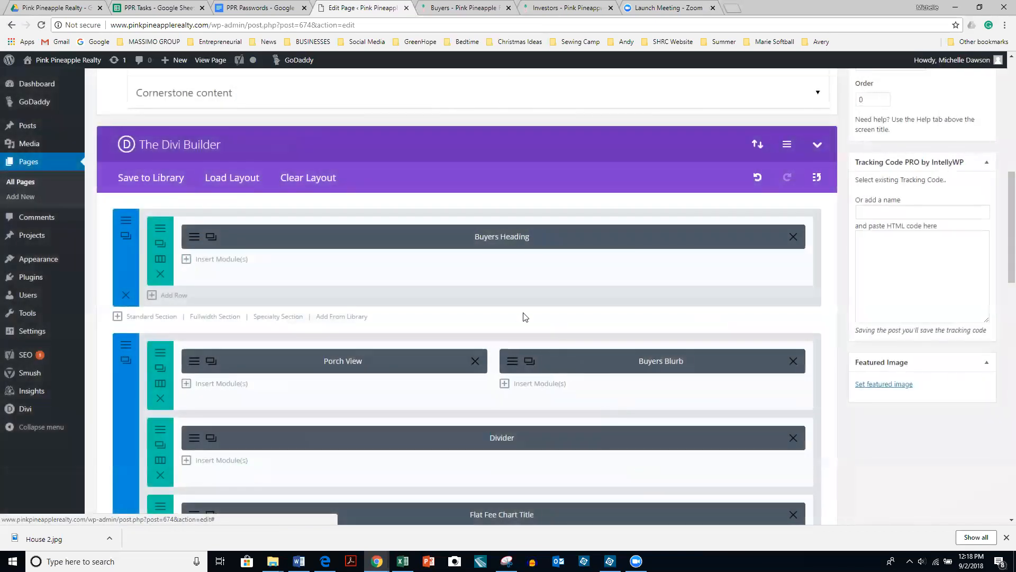
Inspect the Porch View module's image settings and the Media Library's replacement images, and close both without choosing an image.
{"action": "scroll", "coordinate": [393, 302], "scroll_direction": "down", "scroll_amount": 2}
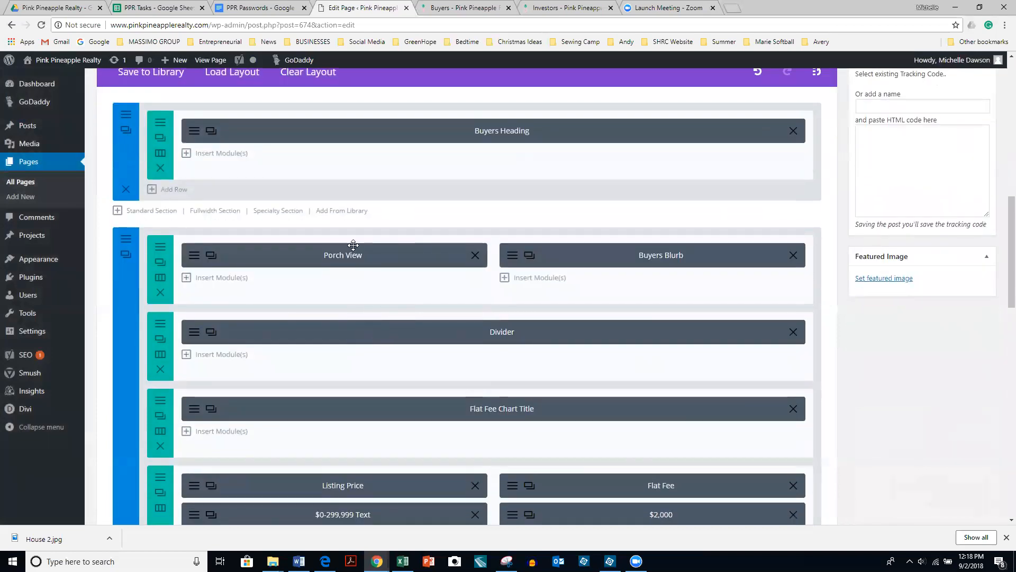
{"action": "left_click", "coordinate": [194, 256]}
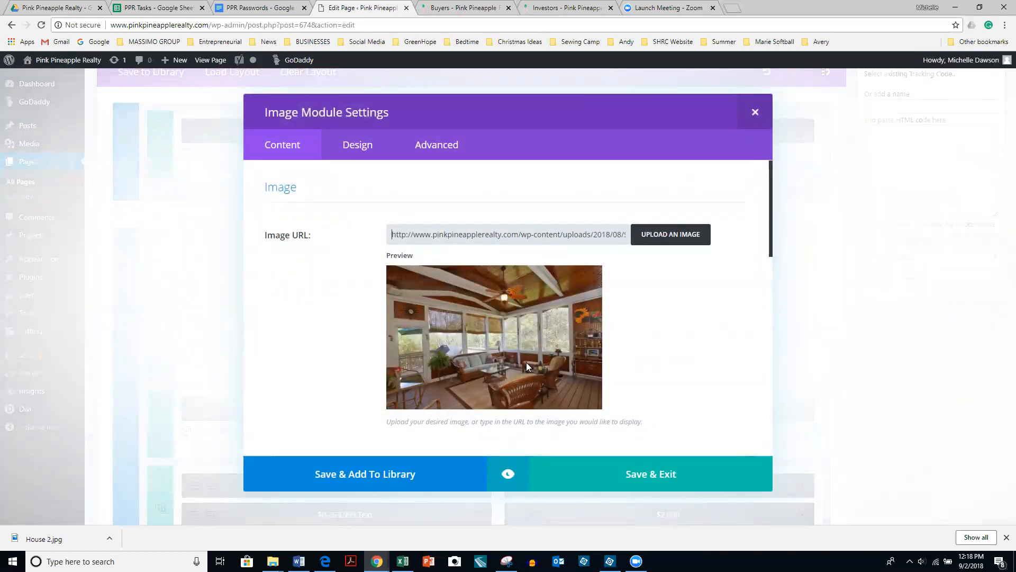
{"action": "left_click", "coordinate": [661, 239]}
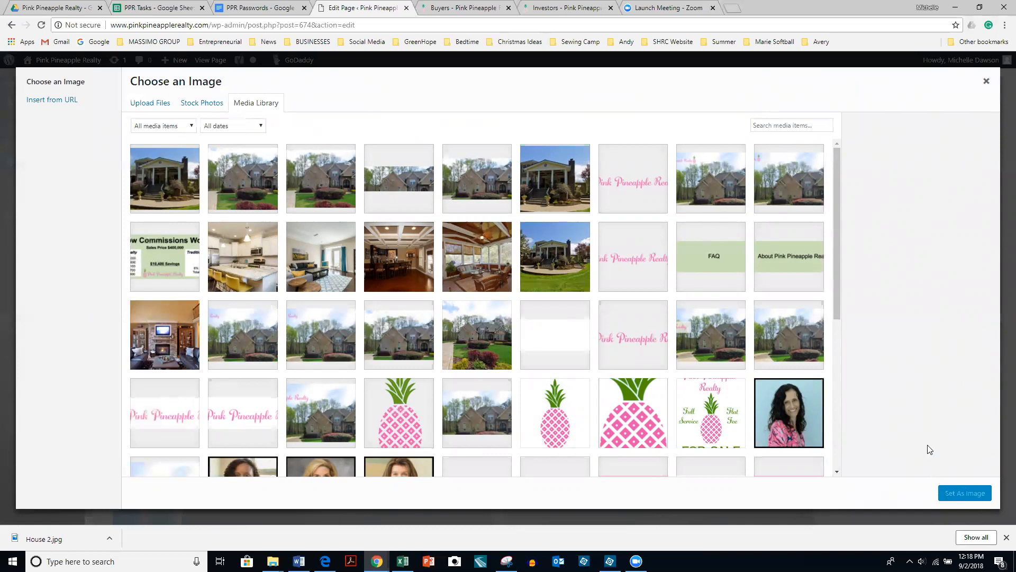
{"action": "left_click", "coordinate": [987, 83]}
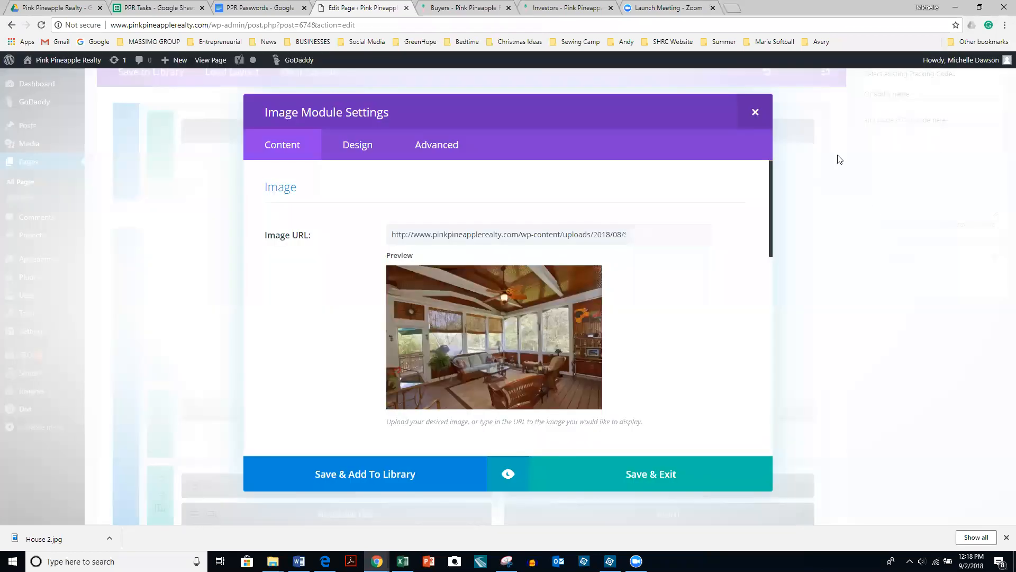
{"action": "left_click", "coordinate": [755, 113]}
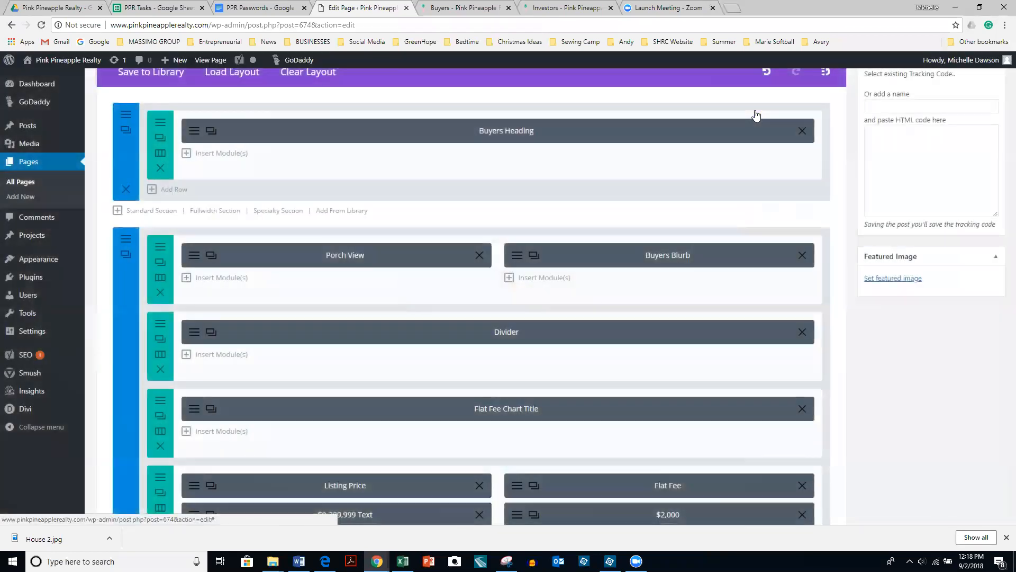
Examine the text content of the 300-499 module in the flat fee chart's Listing Price column, and close its settings without saving.
{"action": "scroll", "coordinate": [481, 265], "scroll_direction": "down", "scroll_amount": 5}
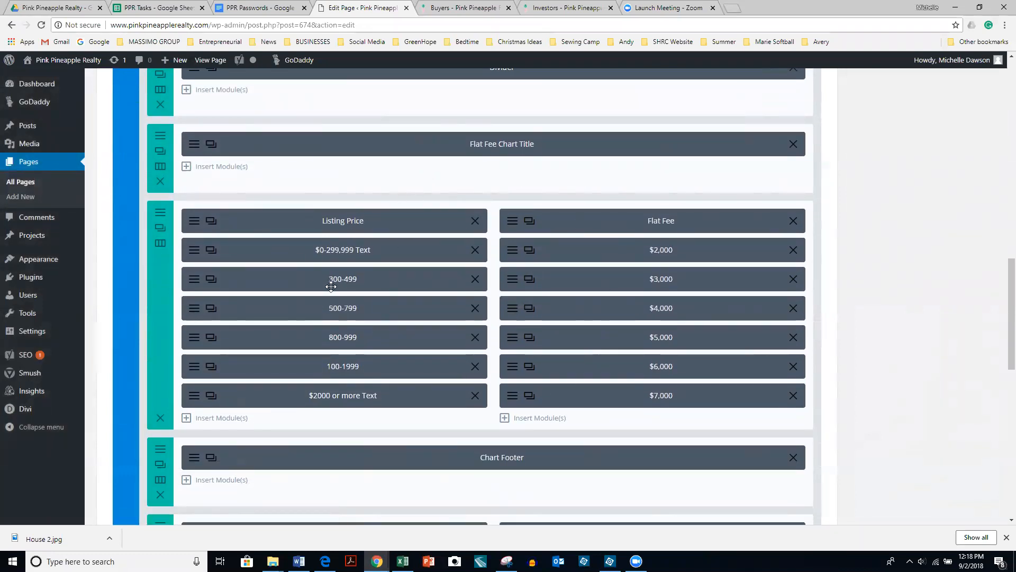
{"action": "left_click", "coordinate": [195, 282]}
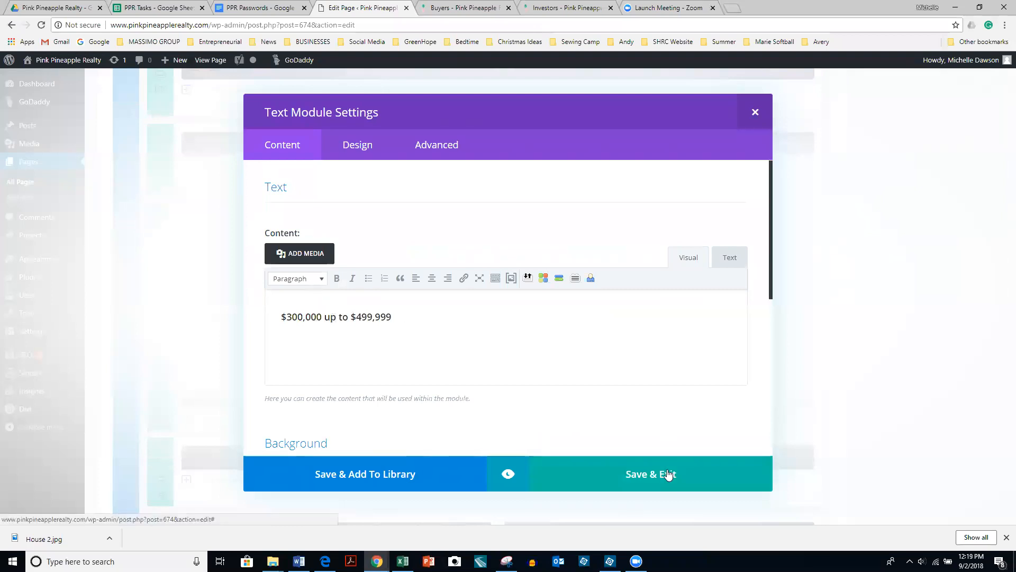
{"action": "left_click", "coordinate": [756, 112]}
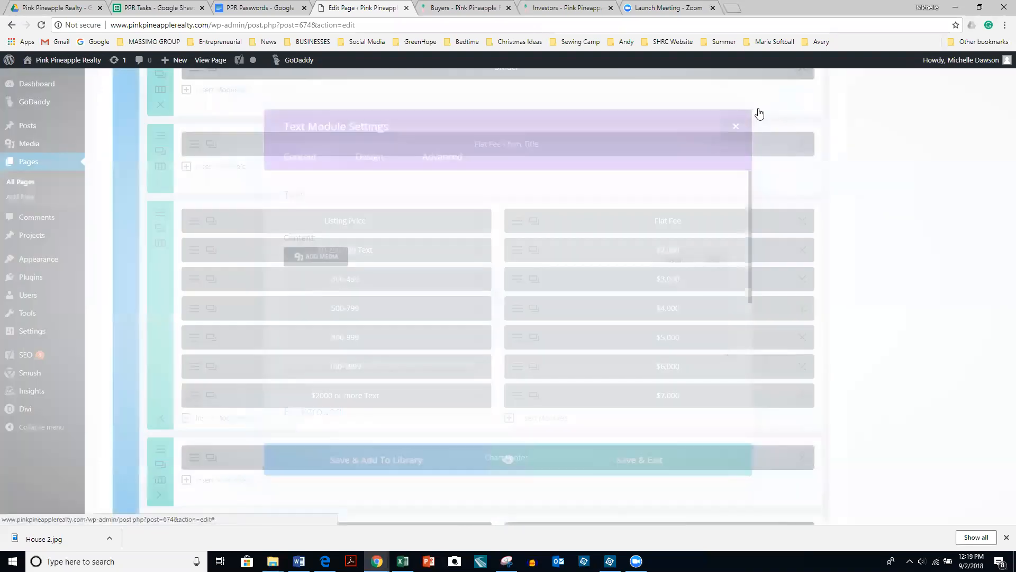
Update the Buyers page and sort the list of all site pages by date, newest first.
{"action": "scroll", "coordinate": [978, 204], "scroll_direction": "up", "scroll_amount": 12}
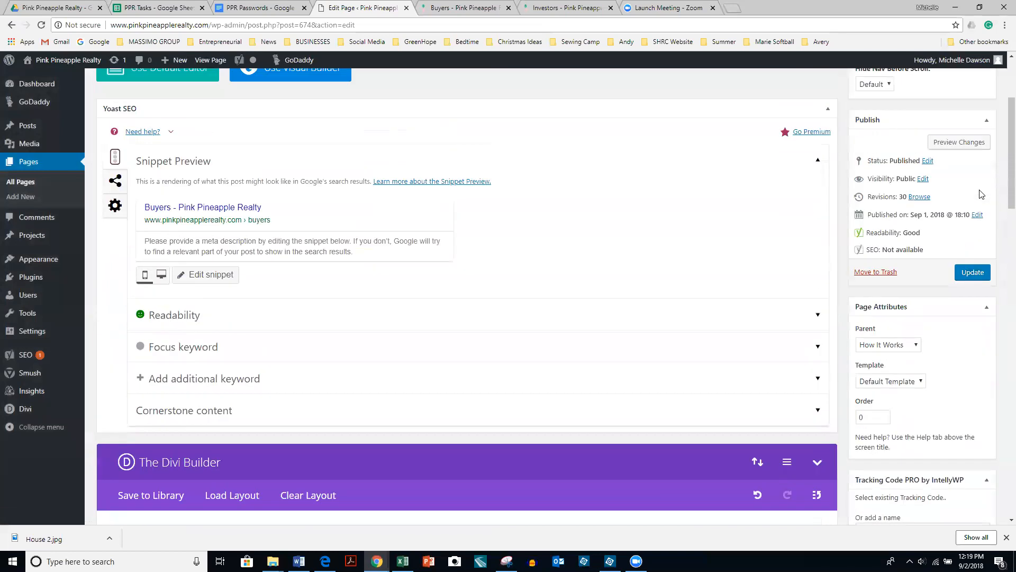
{"action": "left_click", "coordinate": [966, 273]}
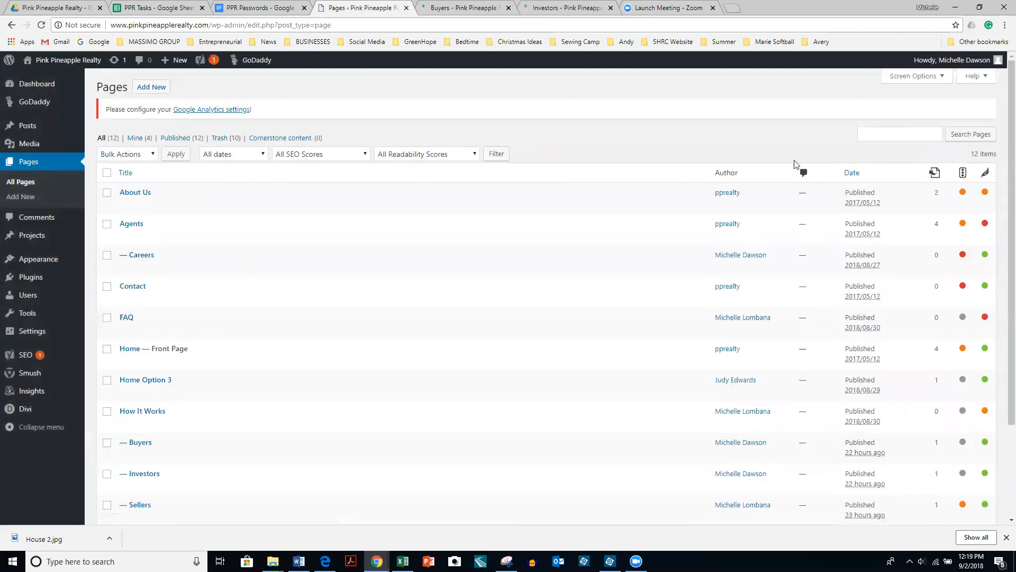
{"action": "left_click", "coordinate": [852, 174]}
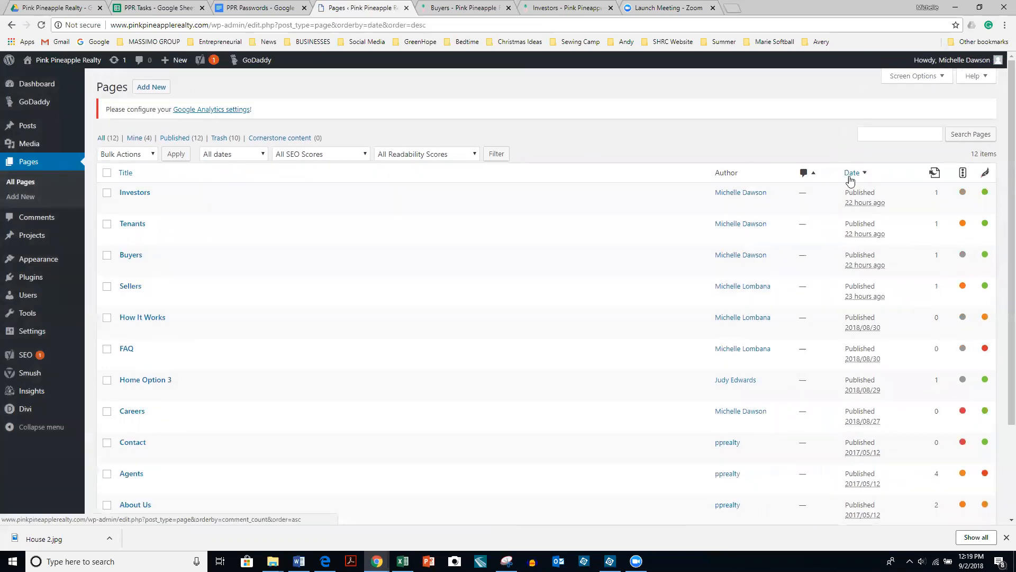